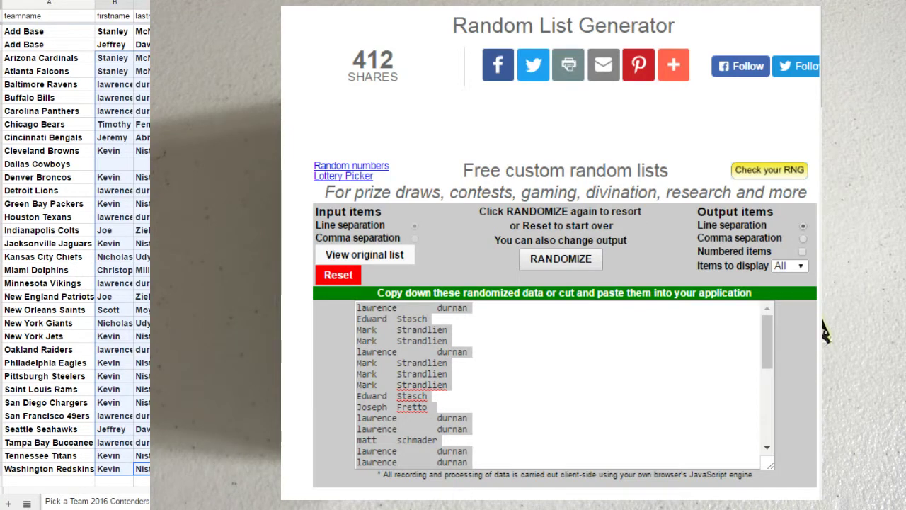
# Copy the sheet's participant names, then paste and randomize them in a reset Random List Generator
pyautogui.rightClick(118, 71)
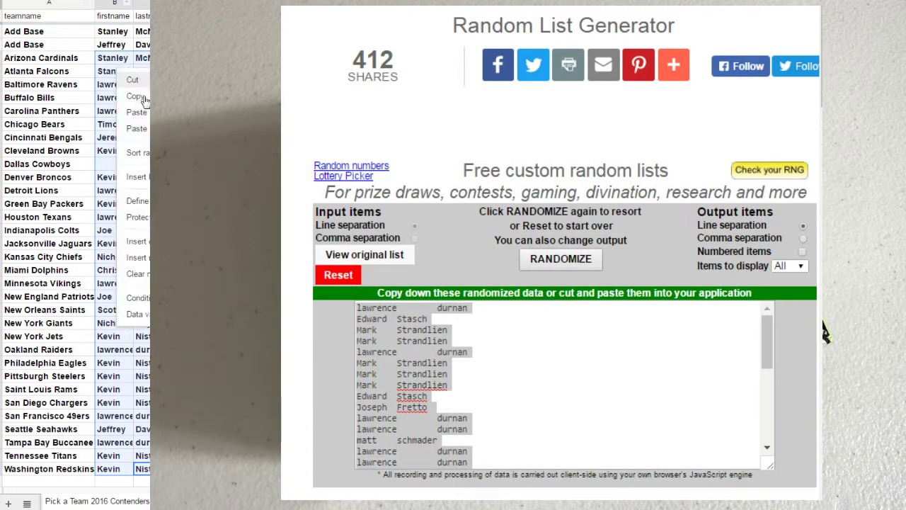
pyautogui.click(136, 96)
pyautogui.click(338, 276)
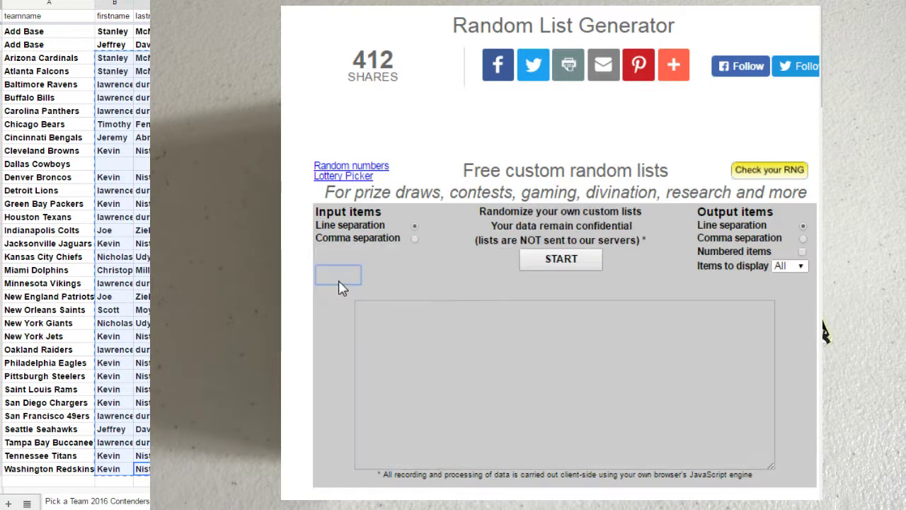
pyautogui.click(570, 264)
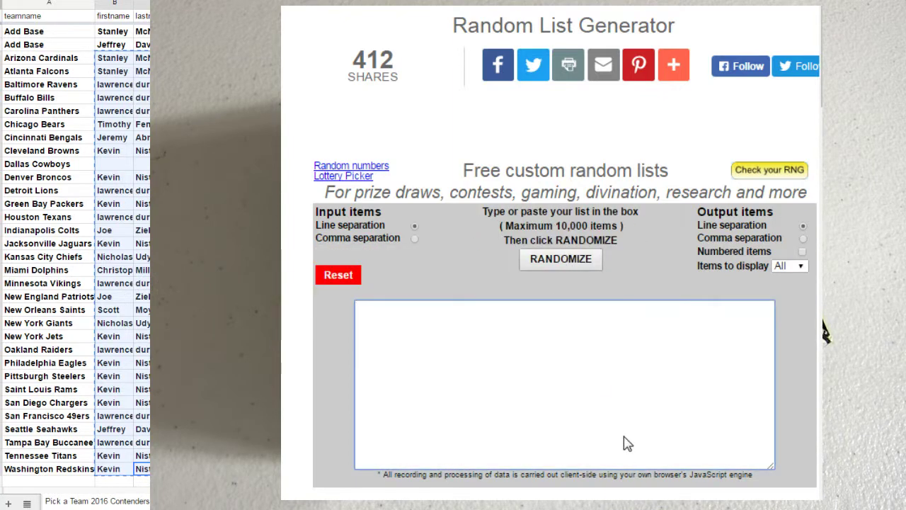
pyautogui.hotkey('ctrl', 'v')
pyautogui.click(561, 258)
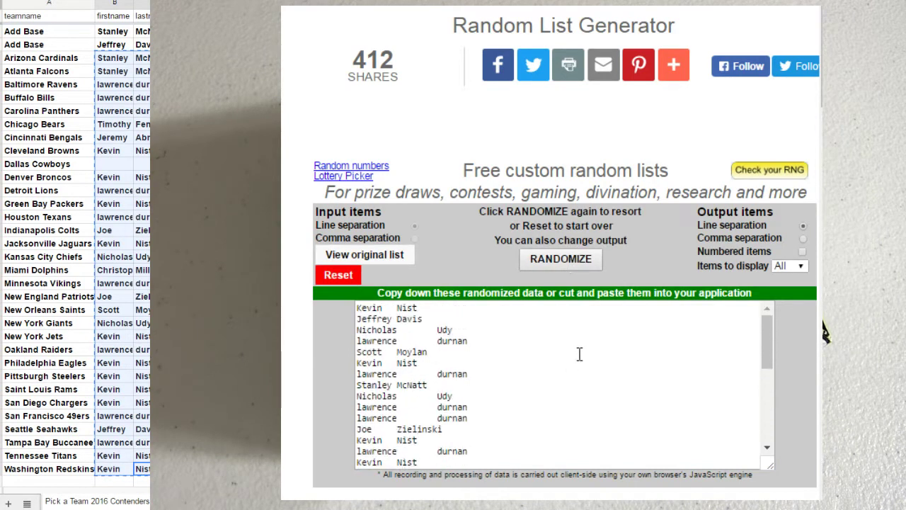
pyautogui.click(120, 162)
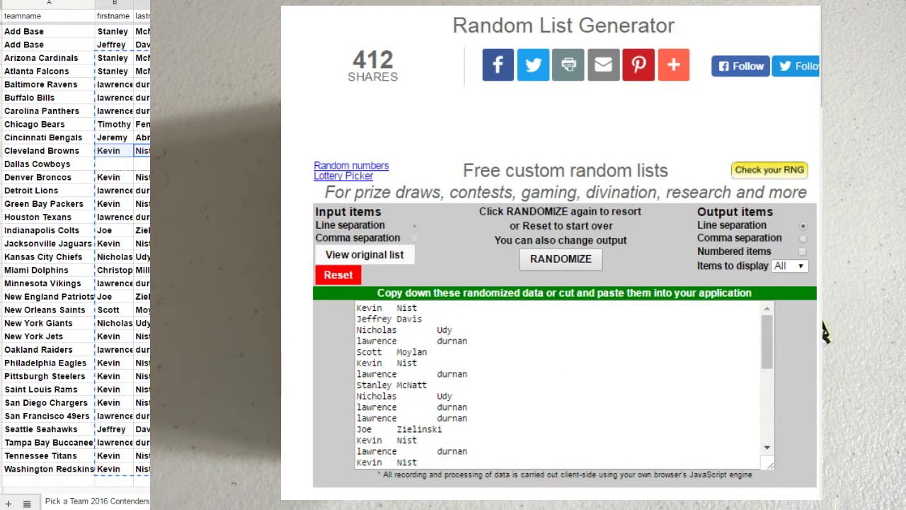
# Copy the names down through Washington Redskins, then paste and randomize them three times in the generator
pyautogui.hotkey('ctrl', 'Down')
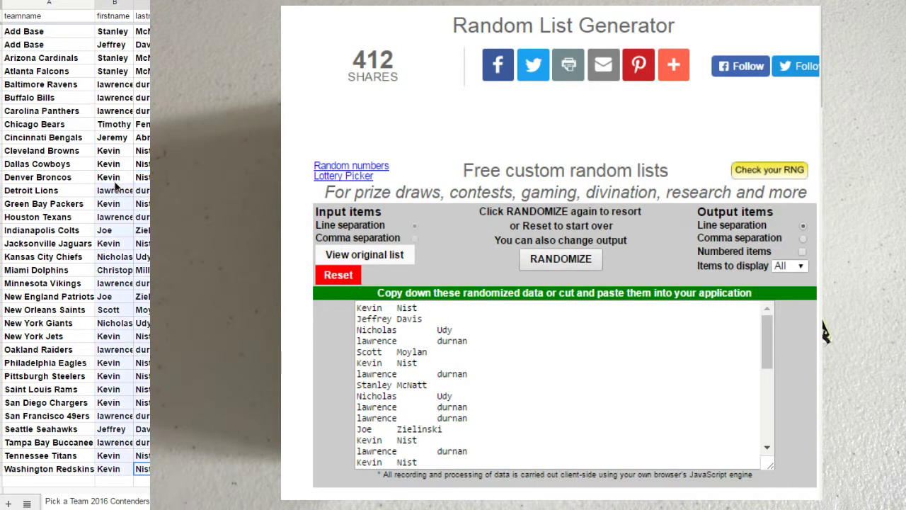
pyautogui.rightClick(115, 67)
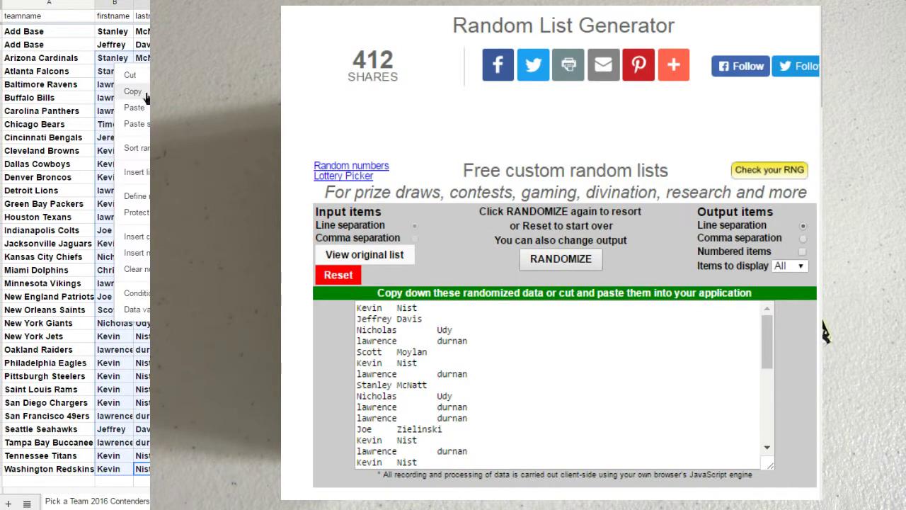
pyautogui.click(133, 92)
pyautogui.click(338, 275)
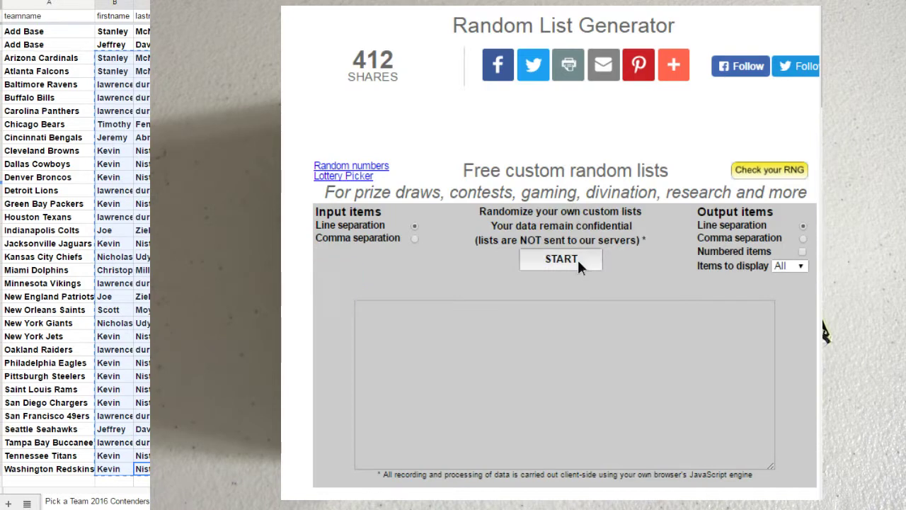
pyautogui.click(566, 260)
pyautogui.hotkey('ctrl', 'v')
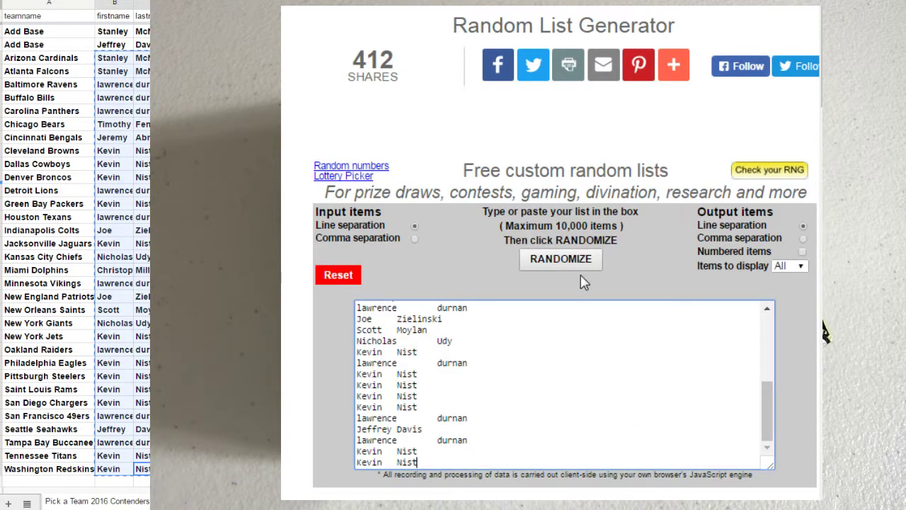
pyautogui.click(560, 258)
pyautogui.click(576, 261)
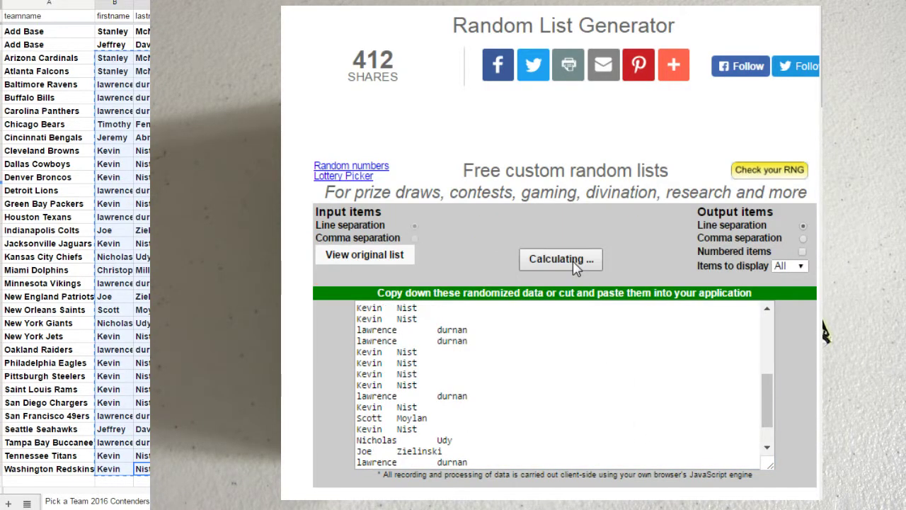
pyautogui.click(572, 261)
pyautogui.scroll(5, 579, 392)
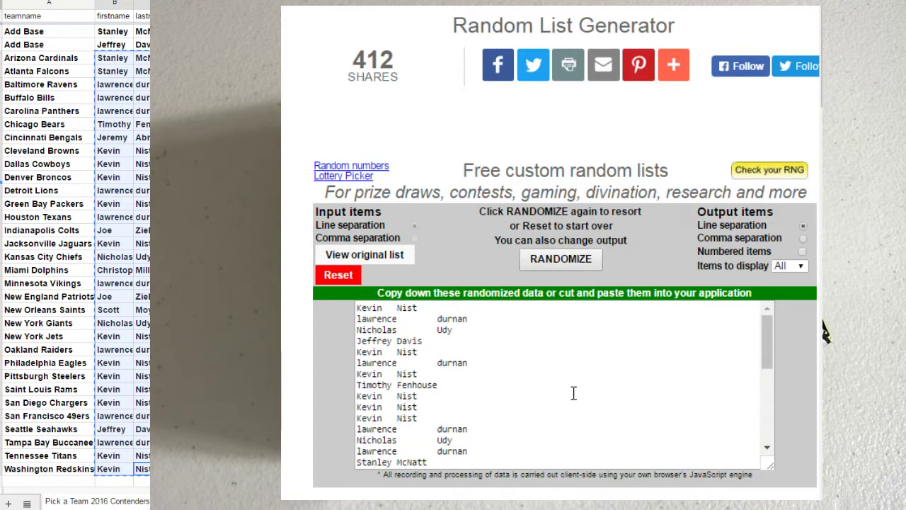
pyautogui.click(26, 502)
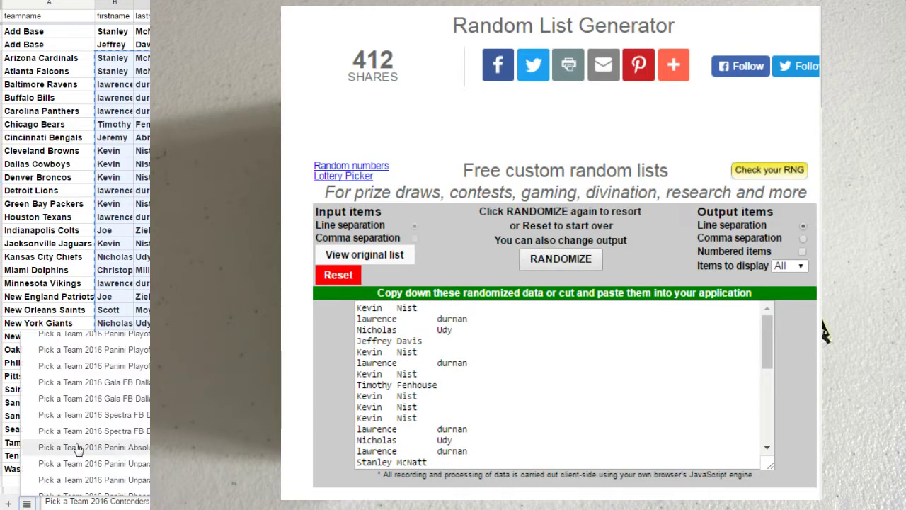
pyautogui.scroll(3, 85, 425)
pyautogui.click(47, 400)
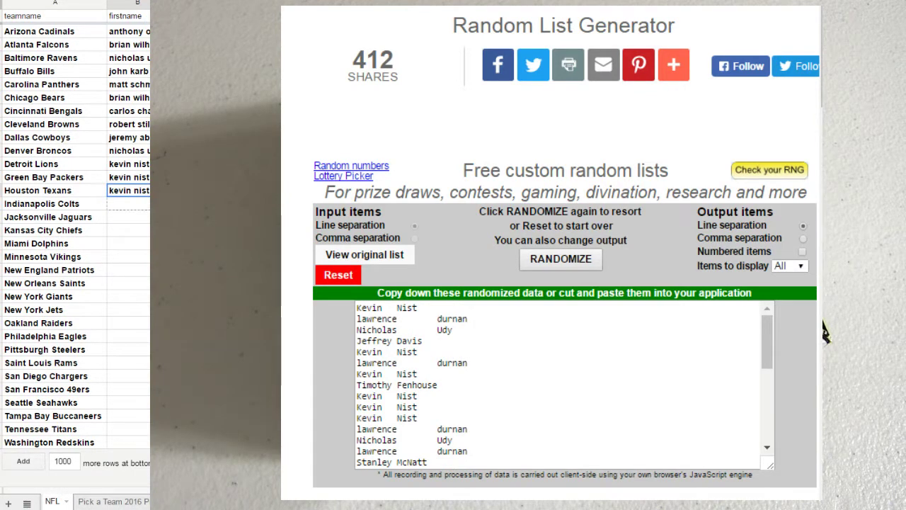
pyautogui.click(27, 502)
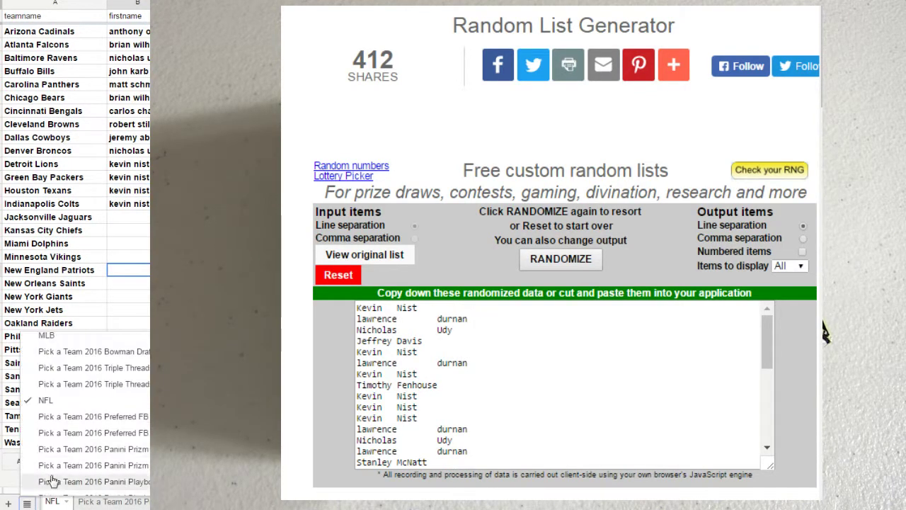
pyautogui.scroll(-3, 104, 408)
pyautogui.scroll(-3, 104, 408)
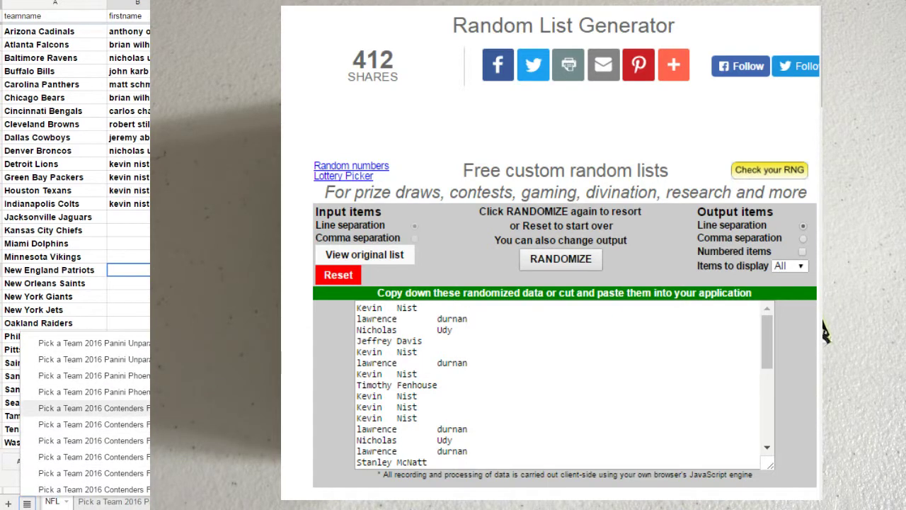
pyautogui.click(92, 440)
pyautogui.click(44, 309)
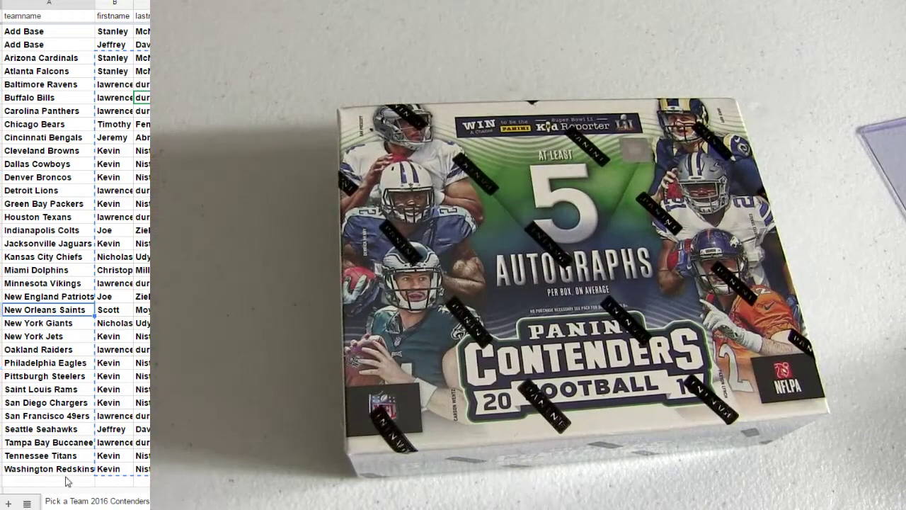
# Sort the NFL sheet A→Z by team name
pyautogui.click(26, 502)
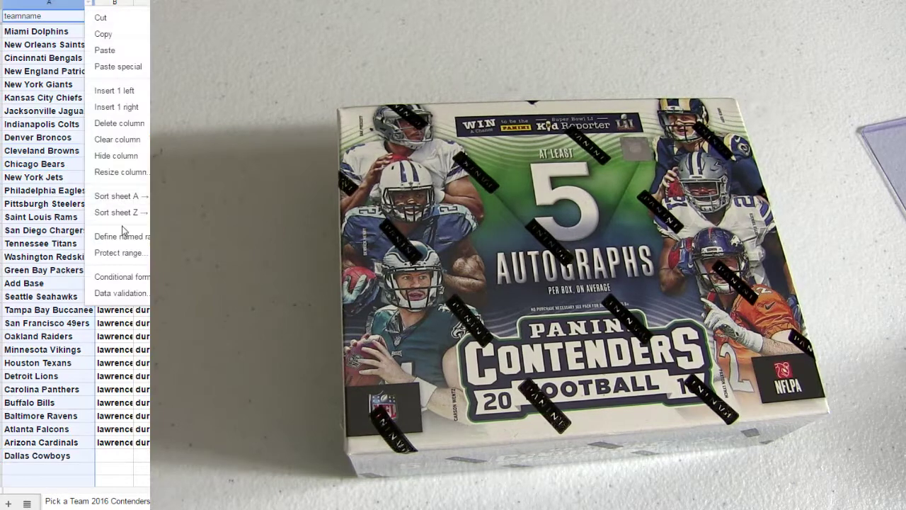
pyautogui.click(121, 205)
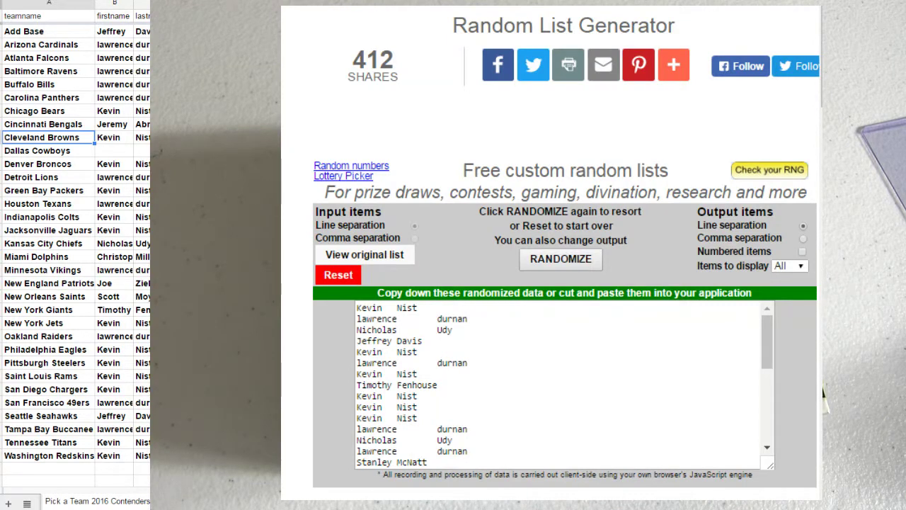
# Copy the B:C participant names, then paste and randomize them three times in the generator
pyautogui.moveTo(142, 455); pyautogui.dragTo(114, 44)
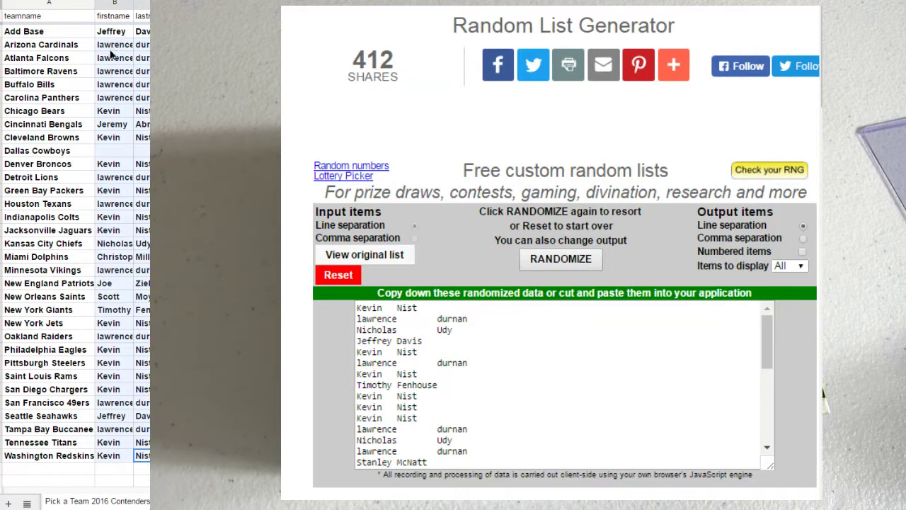
pyautogui.rightClick(112, 55)
pyautogui.click(133, 83)
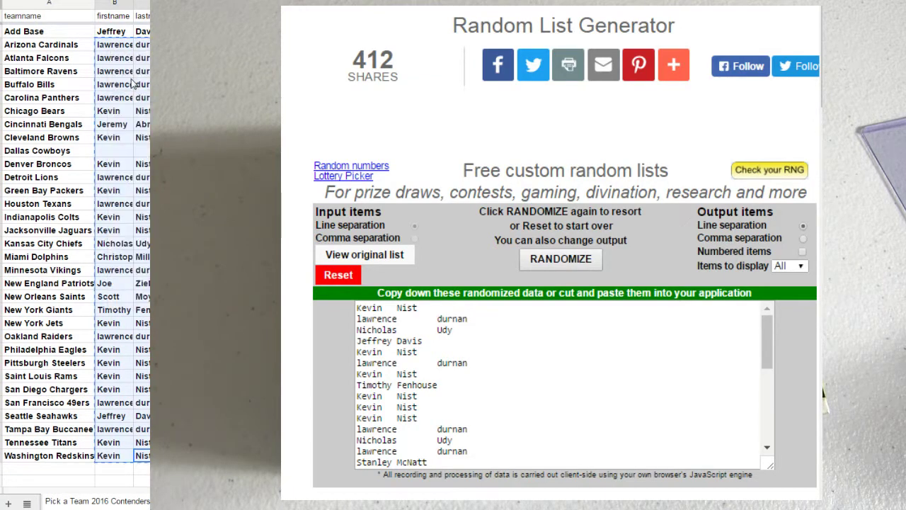
pyautogui.click(350, 275)
pyautogui.click(560, 260)
pyautogui.click(572, 350)
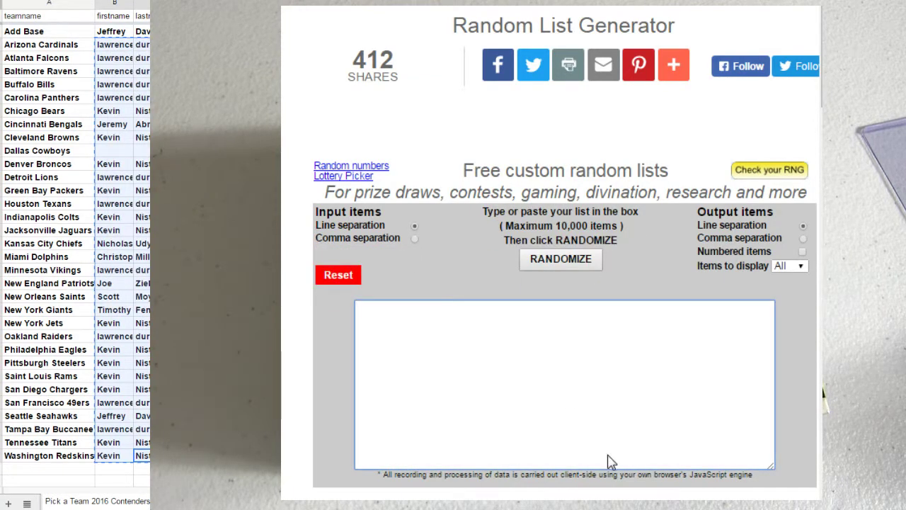
pyautogui.hotkey('ctrl', 'v')
pyautogui.click(560, 258)
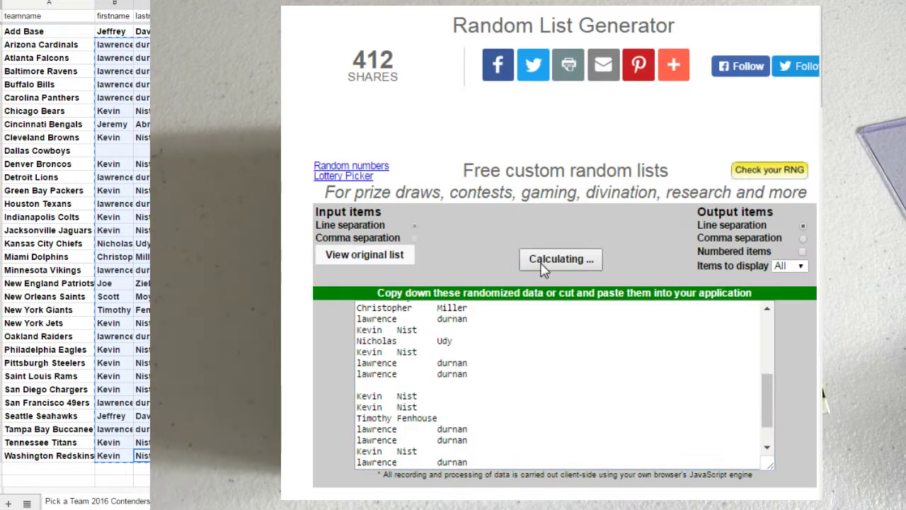
pyautogui.click(537, 261)
pyautogui.click(538, 261)
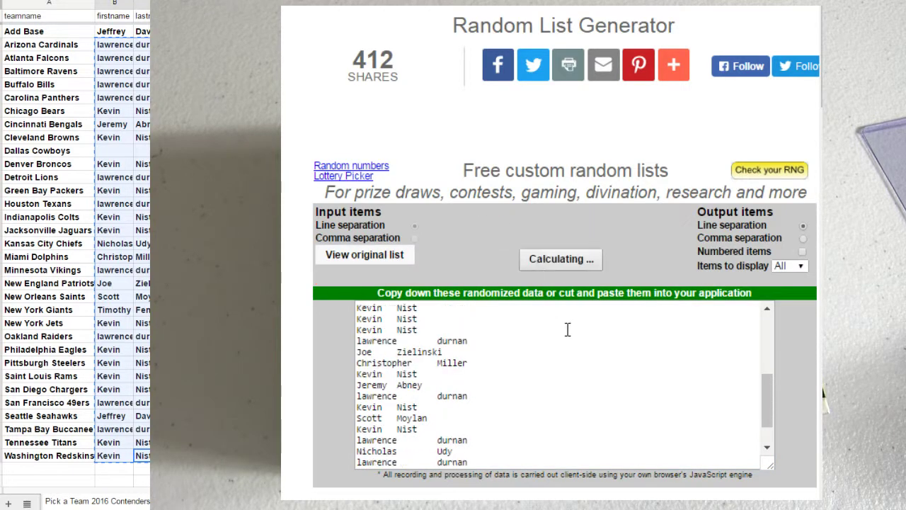
# Copy the Carolina Panthers participant name into the empty Dallas Cowboys row
pyautogui.click(140, 151)
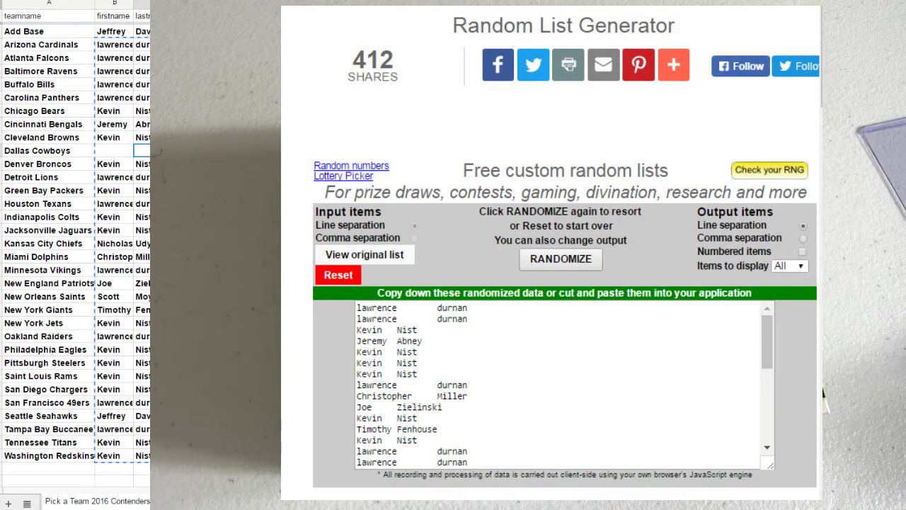
pyautogui.click(114, 98)
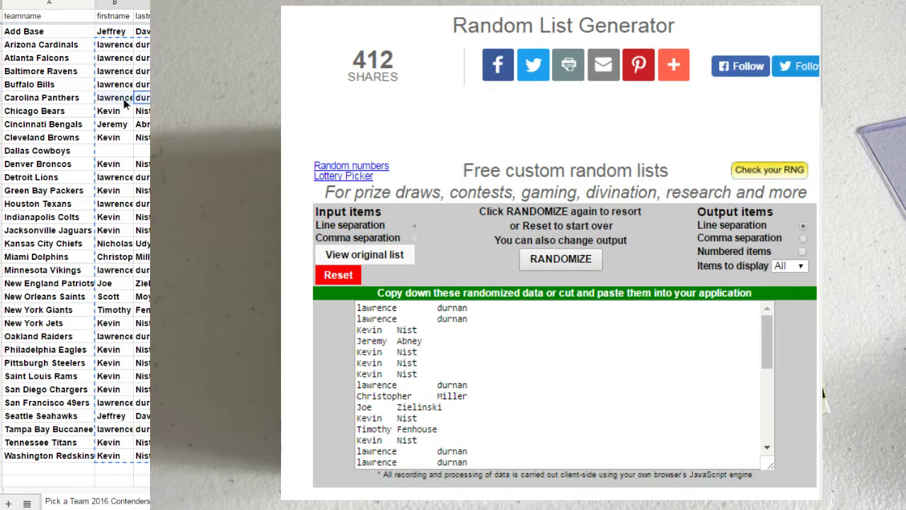
pyautogui.click(114, 151)
pyautogui.hotkey('ctrl', 'v')
pyautogui.click(114, 191)
# Recopy the updated names, then paste and randomize them in the reset generator
pyautogui.moveTo(141, 455); pyautogui.dragTo(114, 44)
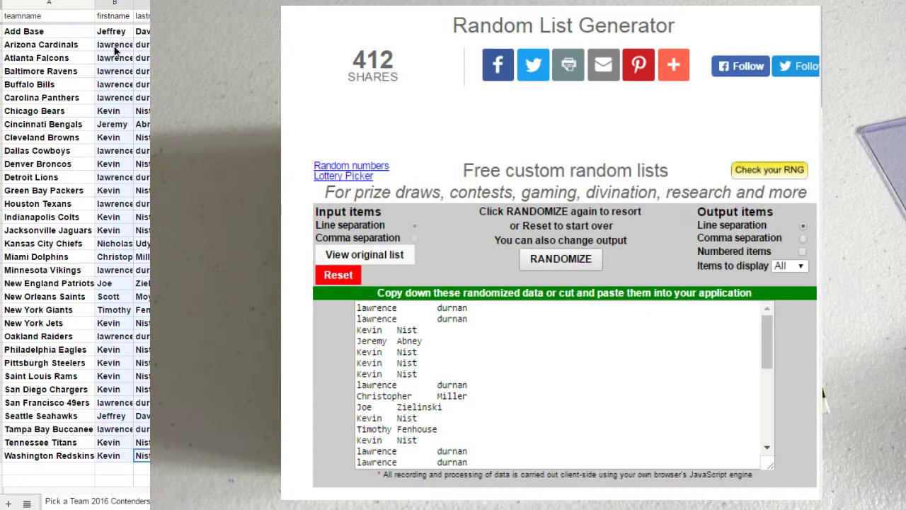
pyautogui.rightClick(113, 45)
pyautogui.click(132, 75)
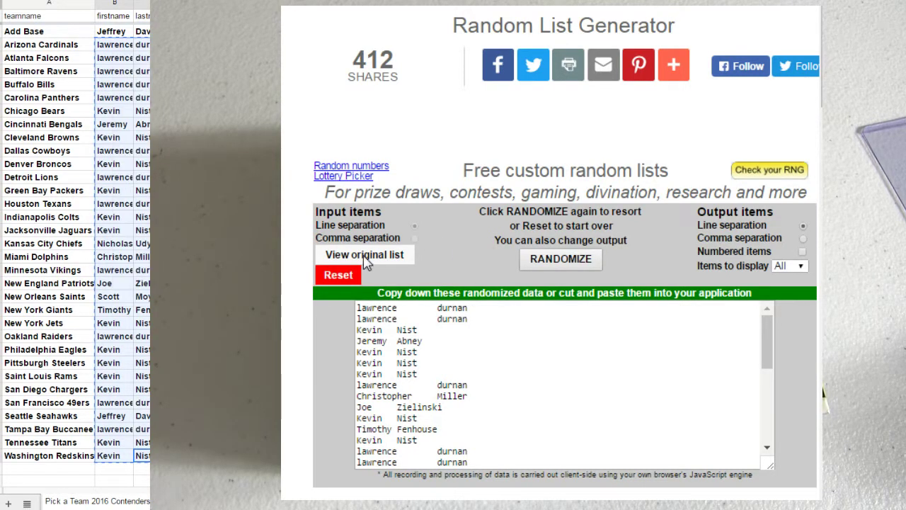
pyautogui.click(339, 274)
pyautogui.click(574, 346)
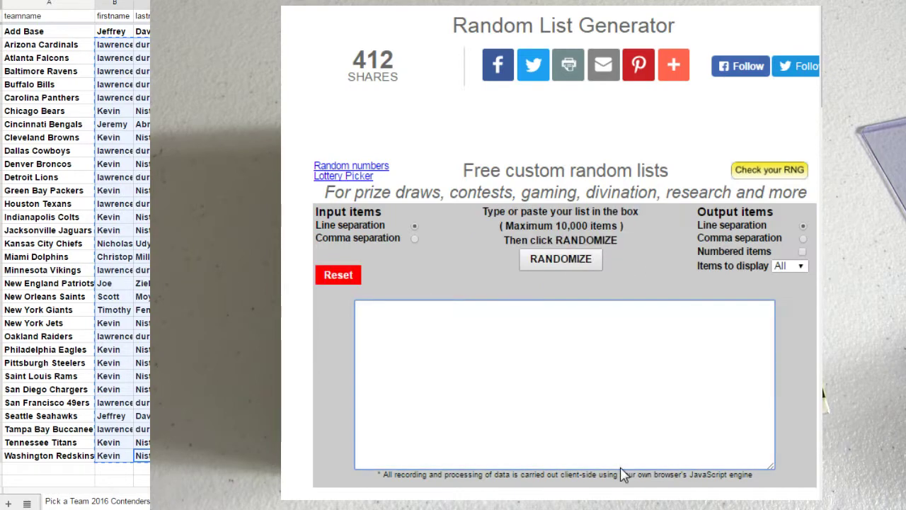
pyautogui.hotkey('ctrl', 'v')
pyautogui.click(561, 259)
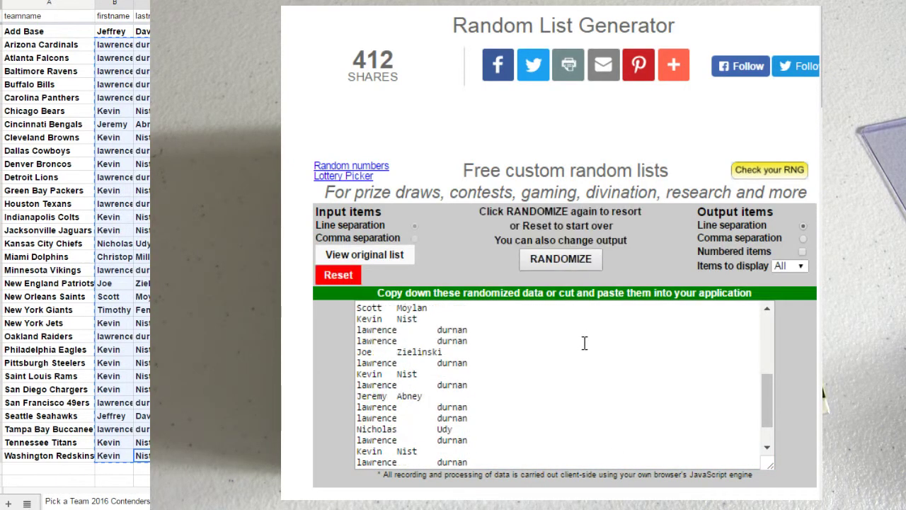
pyautogui.scroll(3, 582, 346)
# Visit the NFL sheet's Indianapolis Colts name, then switch to the Dallas Giveaway sheet
pyautogui.click(27, 503)
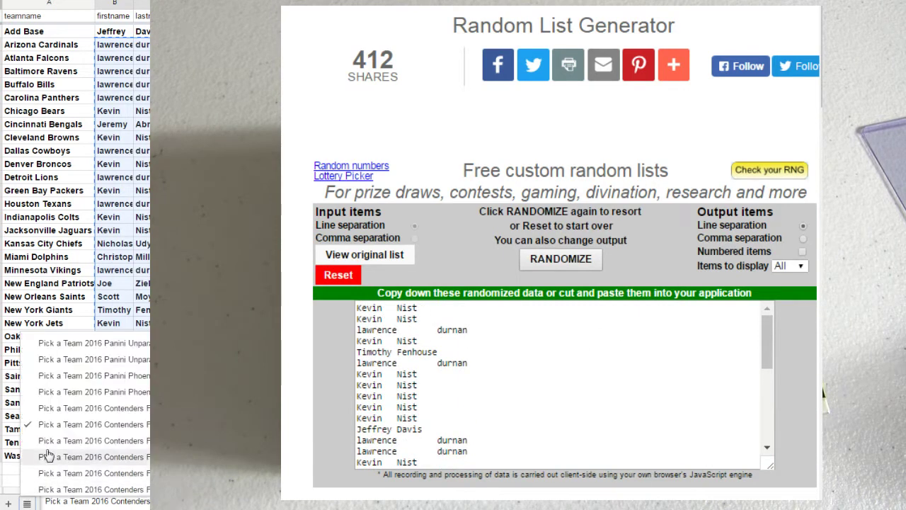
pyautogui.click(48, 343)
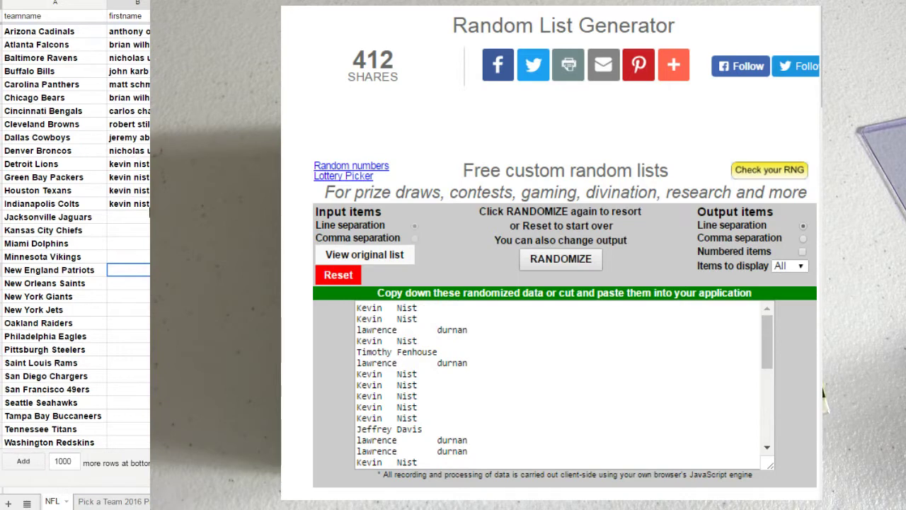
pyautogui.click(129, 204)
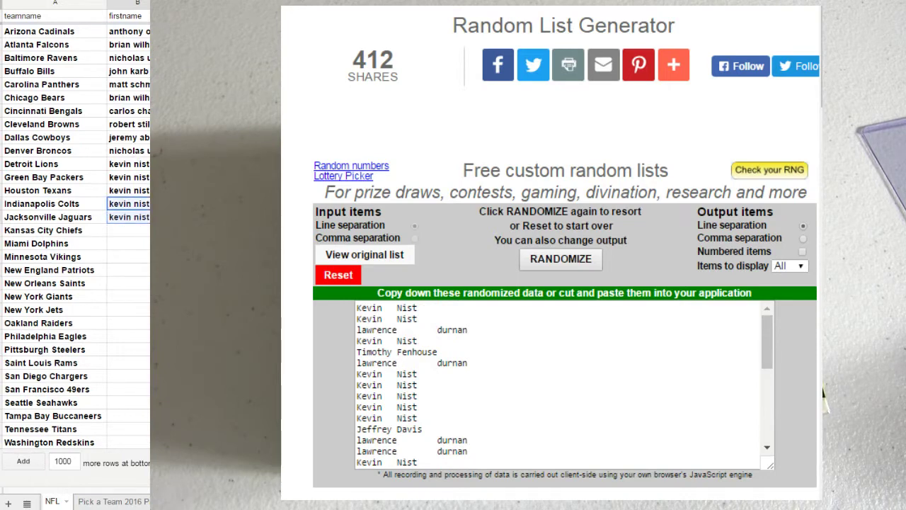
pyautogui.click(28, 502)
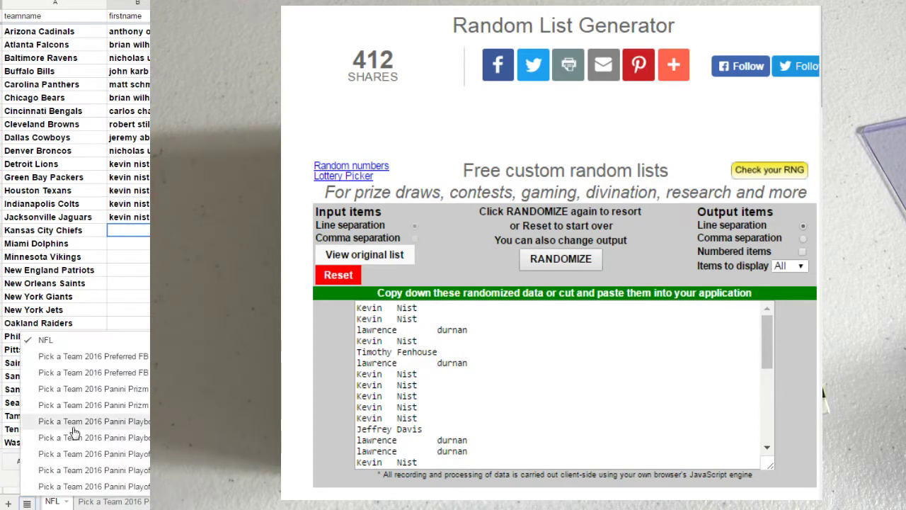
pyautogui.scroll(-1, 68, 433)
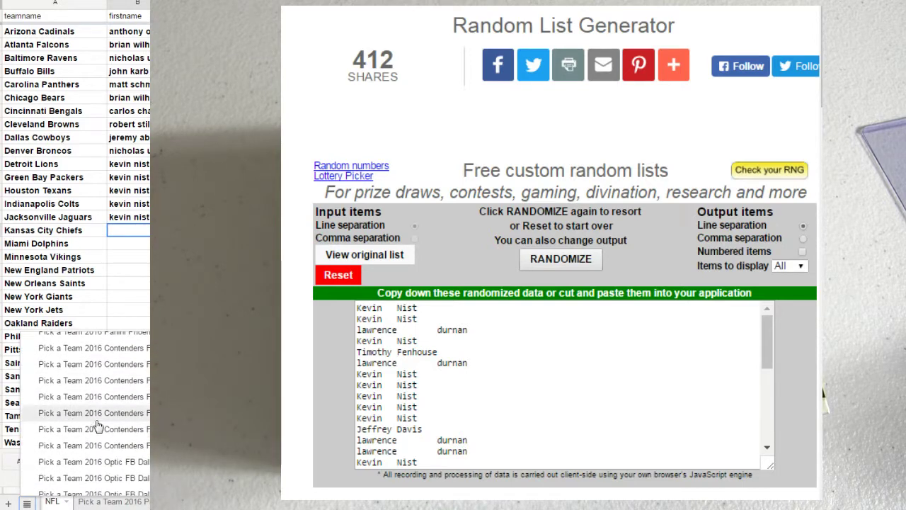
pyautogui.click(85, 429)
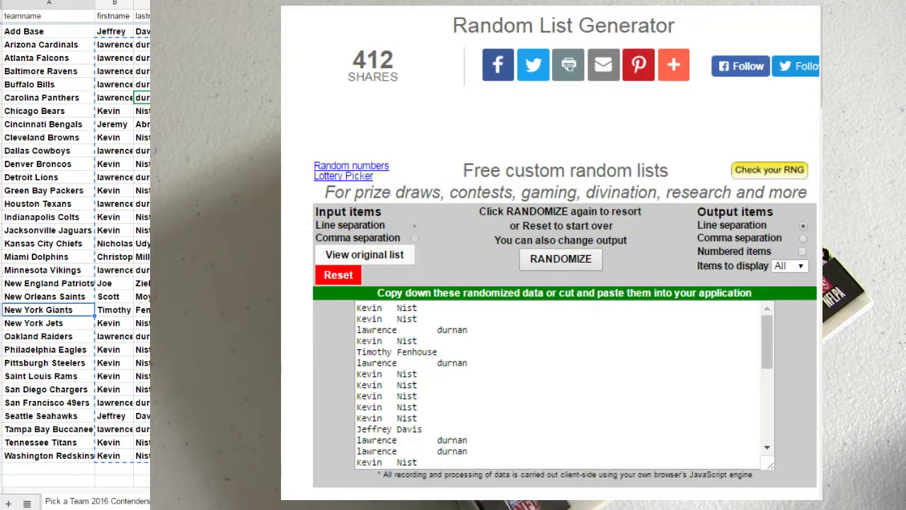
# Switch to another Pick a Team 2016 sheet and select the cell below Arizona Cardinals
pyautogui.click(27, 503)
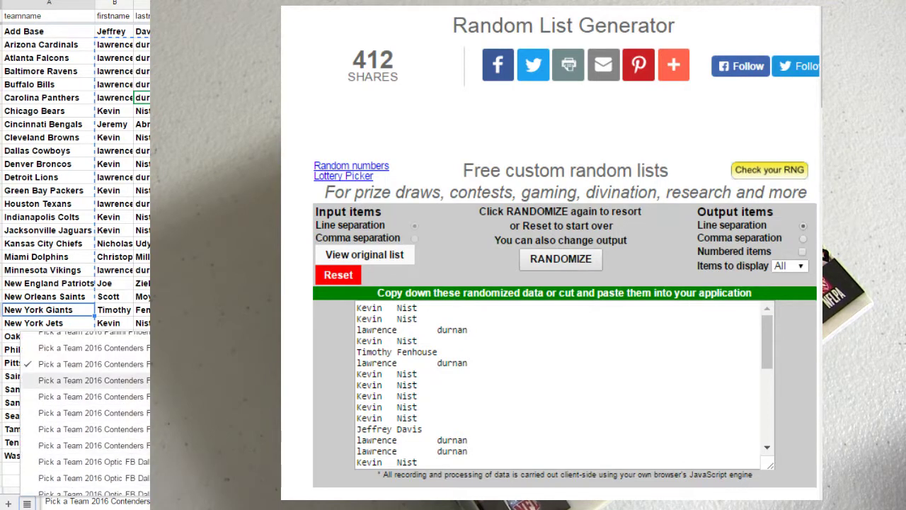
pyautogui.click(92, 380)
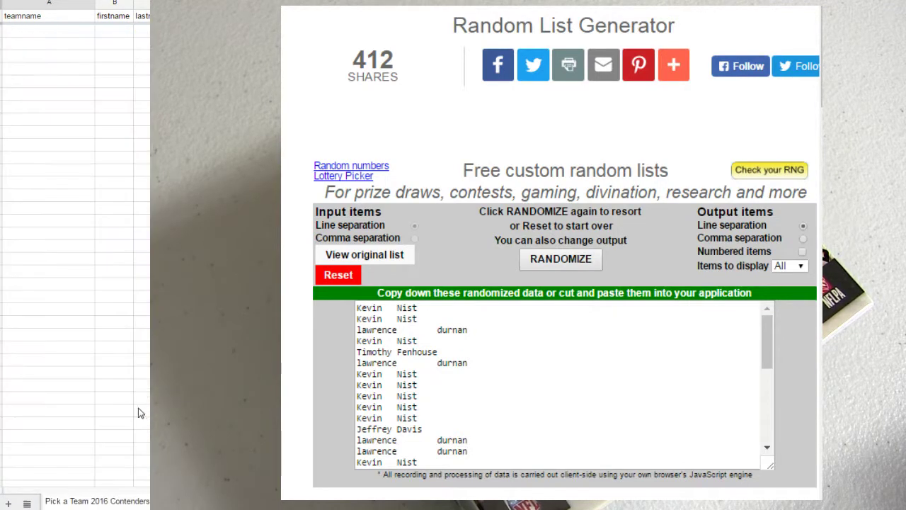
pyautogui.click(43, 457)
pyautogui.write('Dallas Cowboys')
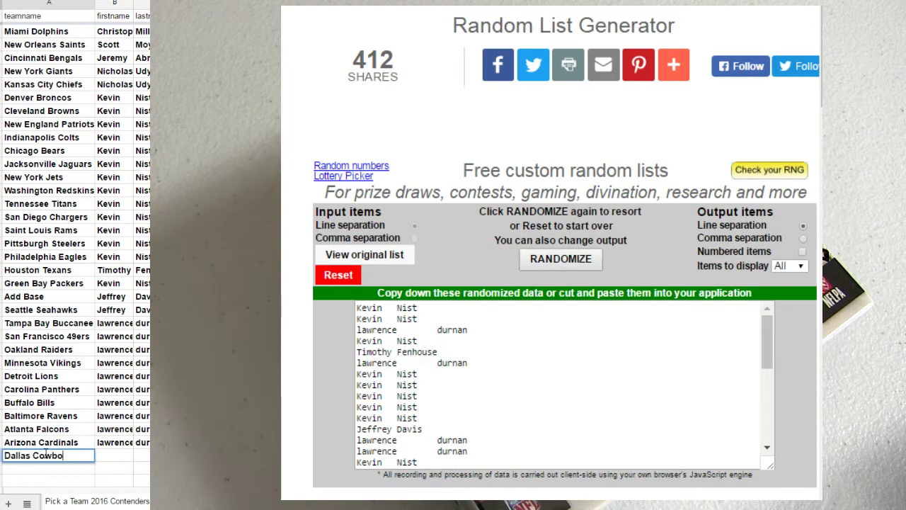
# Finish the Dallas Cowboys entry and sort the sheet A→Z by team name
pyautogui.click(113, 190)
pyautogui.click(90, 5)
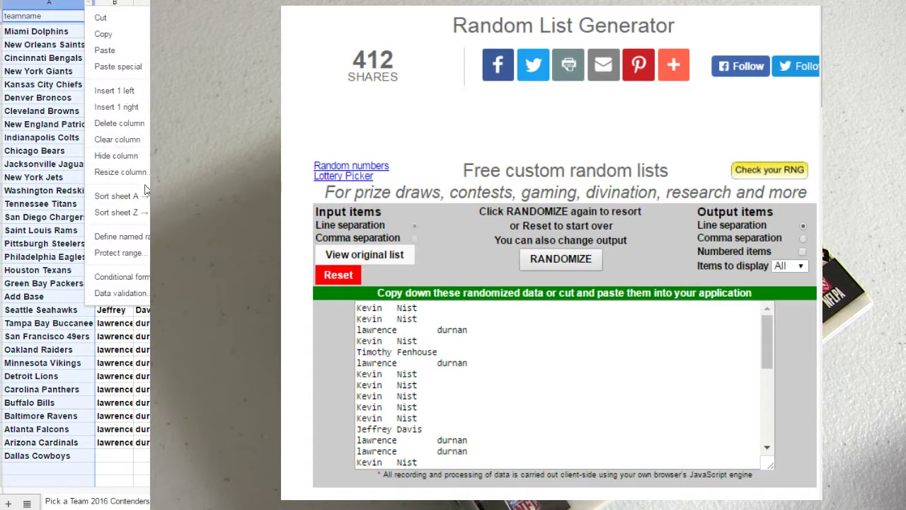
pyautogui.click(113, 199)
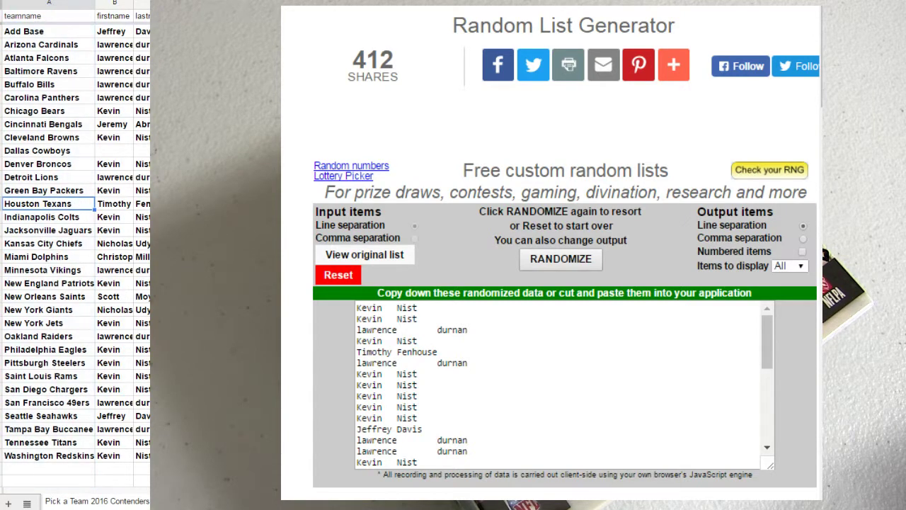
# Copy all participant names, then paste and randomize them in the reset generator
pyautogui.moveTo(113, 44); pyautogui.dragTo(141, 455)
pyautogui.rightClick(117, 49)
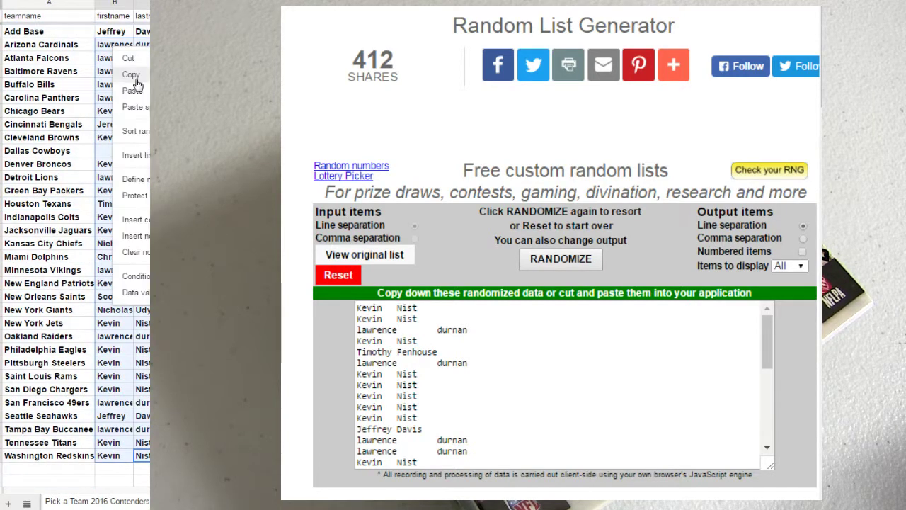
pyautogui.click(133, 90)
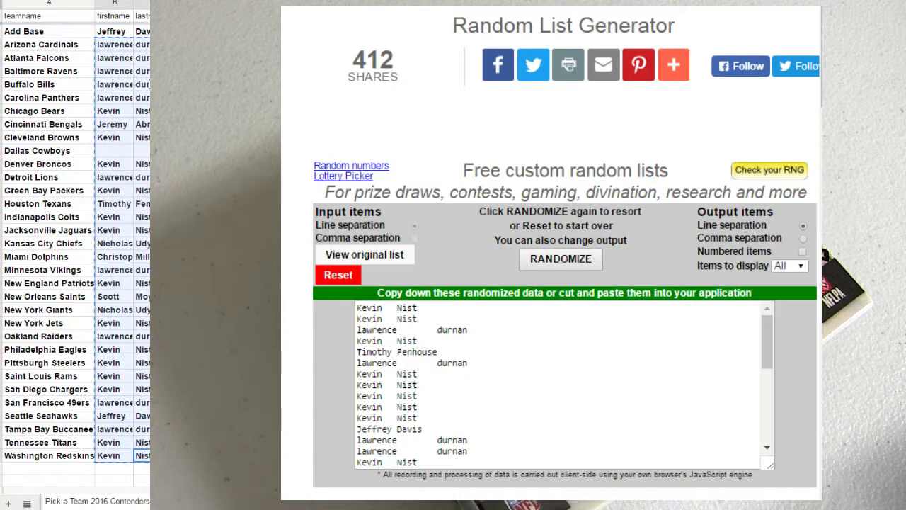
pyautogui.click(338, 275)
pyautogui.click(560, 258)
pyautogui.click(600, 386)
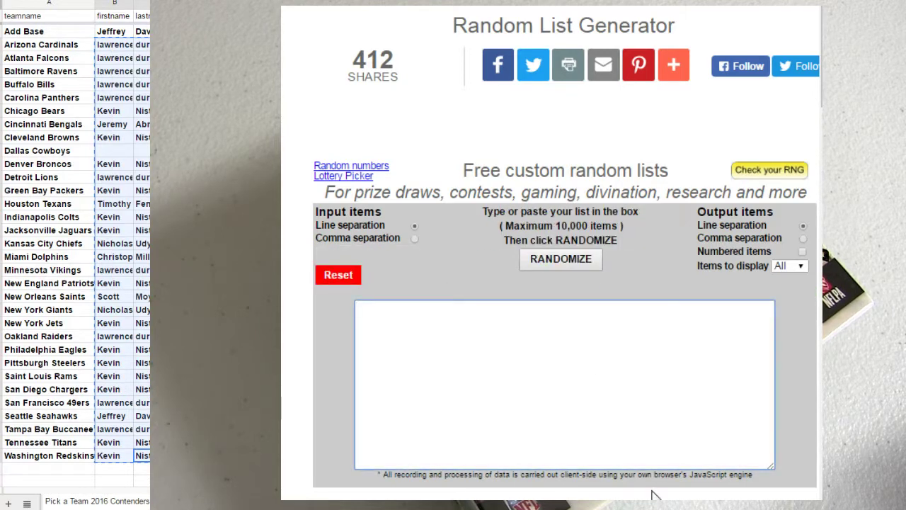
pyautogui.hotkey('ctrl', 'v')
pyautogui.click(560, 258)
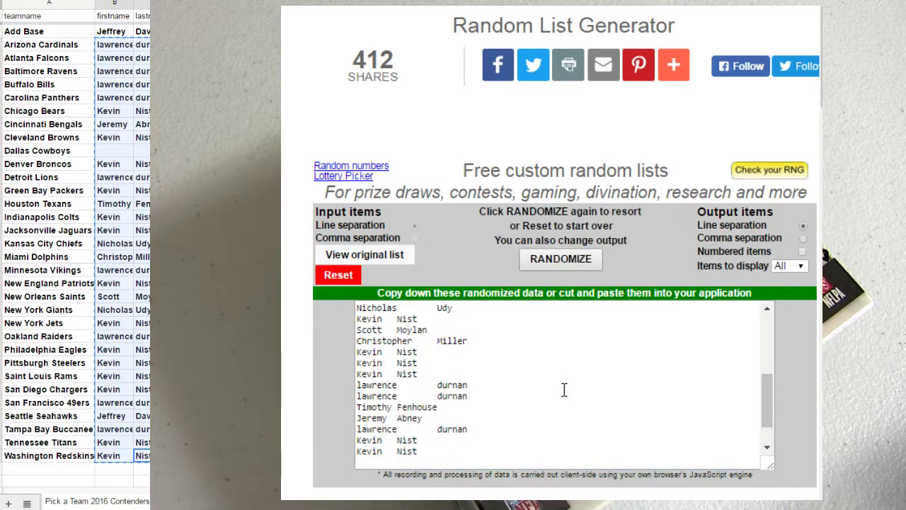
pyautogui.scroll(5, 563, 390)
# Copy the Carolina Panthers participant into the Dallas Cowboys row
pyautogui.click(142, 150)
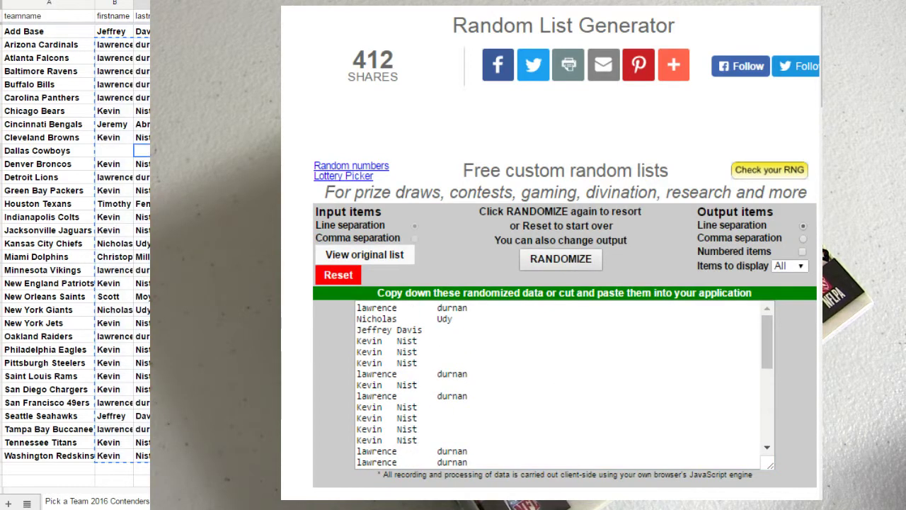
pyautogui.click(117, 98)
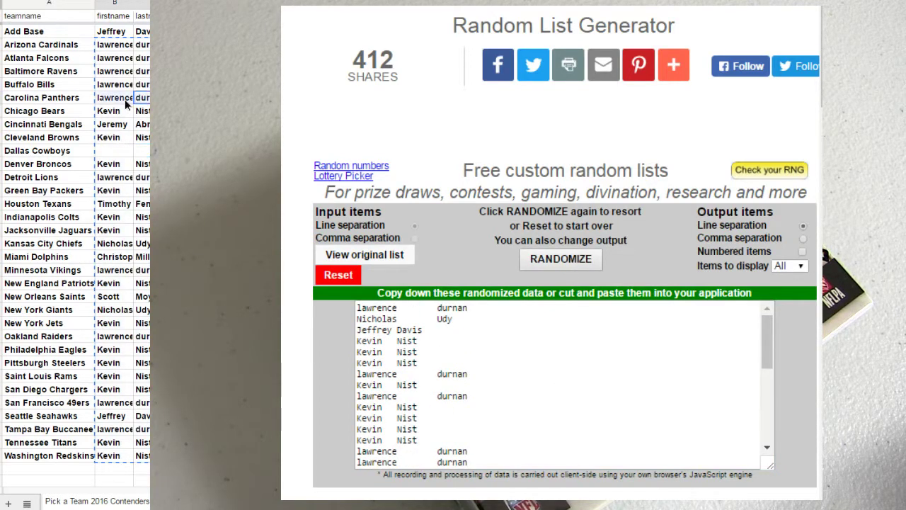
pyautogui.click(113, 150)
pyautogui.hotkey('ctrl', 'v')
# Recopy the updated participant names, then paste and randomize them in the reset generator
pyautogui.click(113, 230)
pyautogui.moveTo(142, 455); pyautogui.dragTo(113, 31)
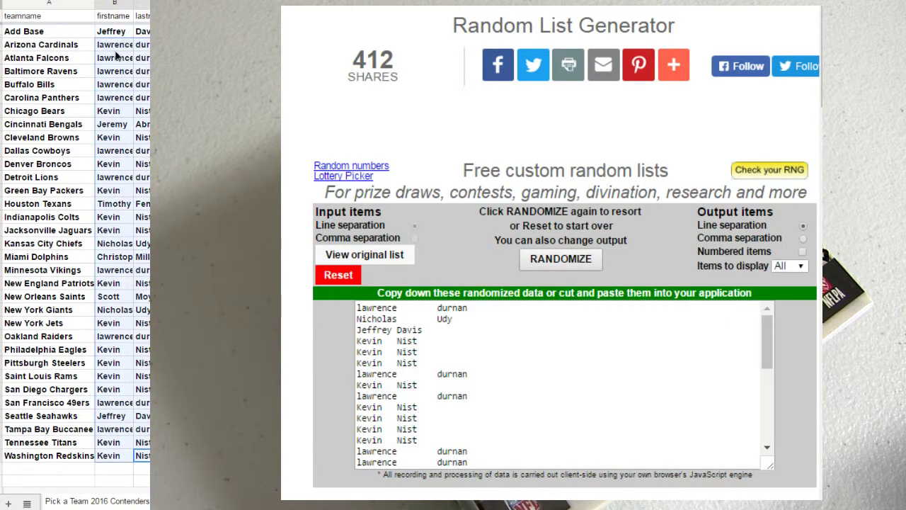
pyautogui.rightClick(119, 50)
pyautogui.click(131, 85)
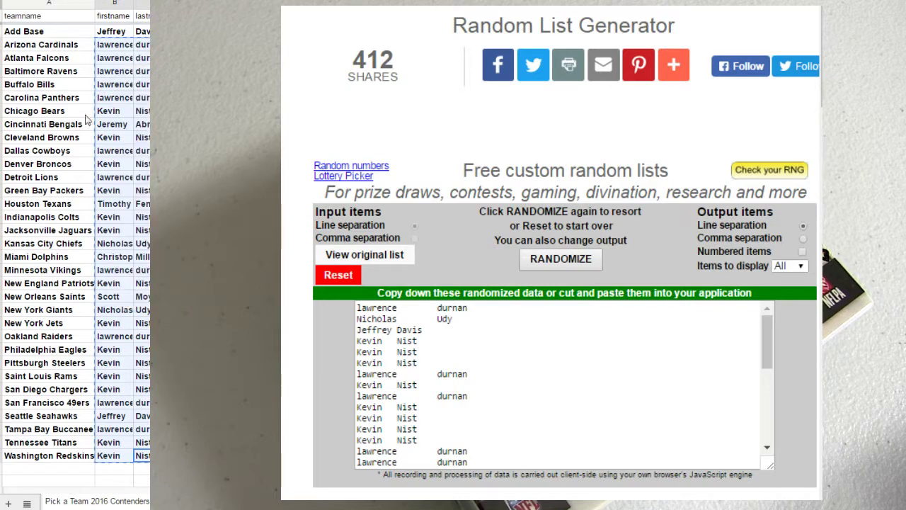
pyautogui.click(337, 275)
pyautogui.click(560, 259)
pyautogui.click(538, 315)
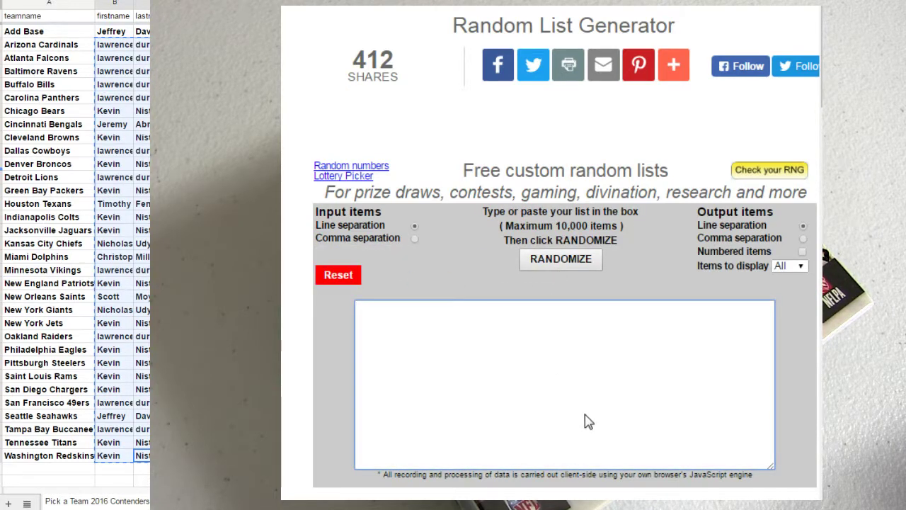
pyautogui.hotkey('ctrl', 'v')
pyautogui.click(560, 259)
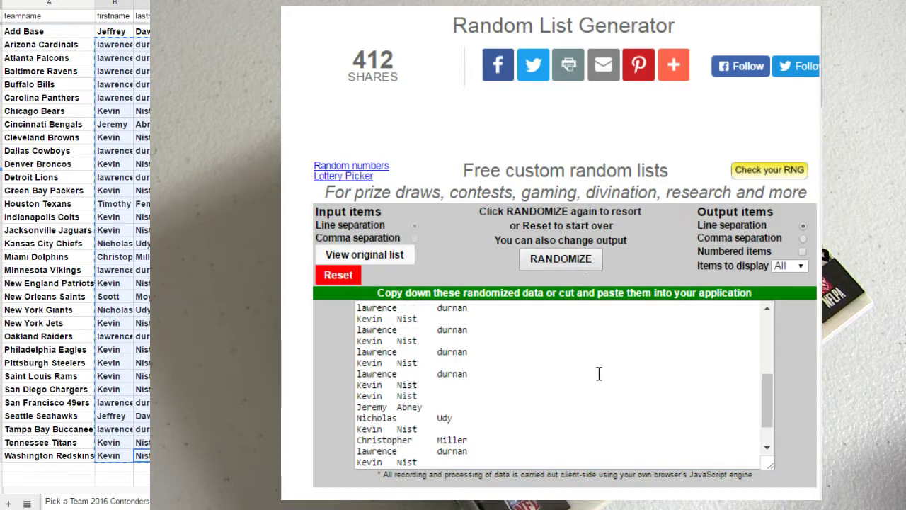
pyautogui.scroll(4, 598, 375)
pyautogui.click(28, 504)
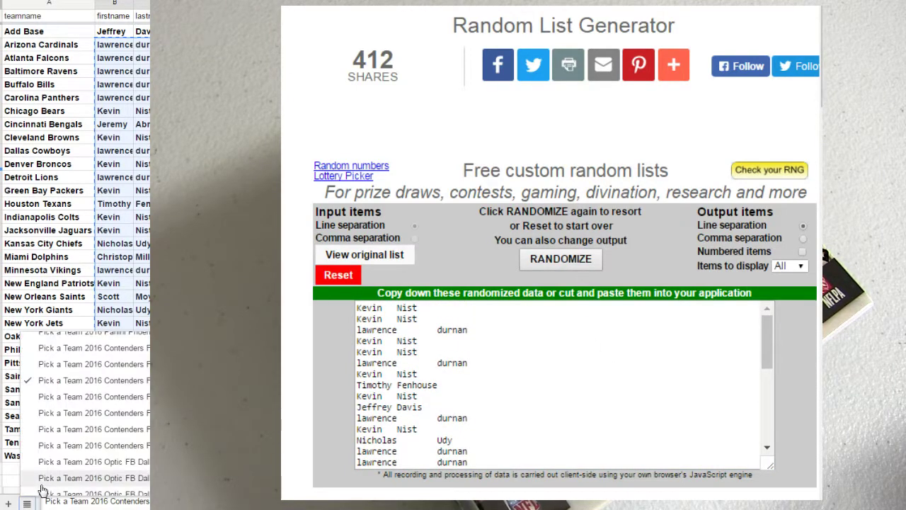
pyautogui.click(47, 340)
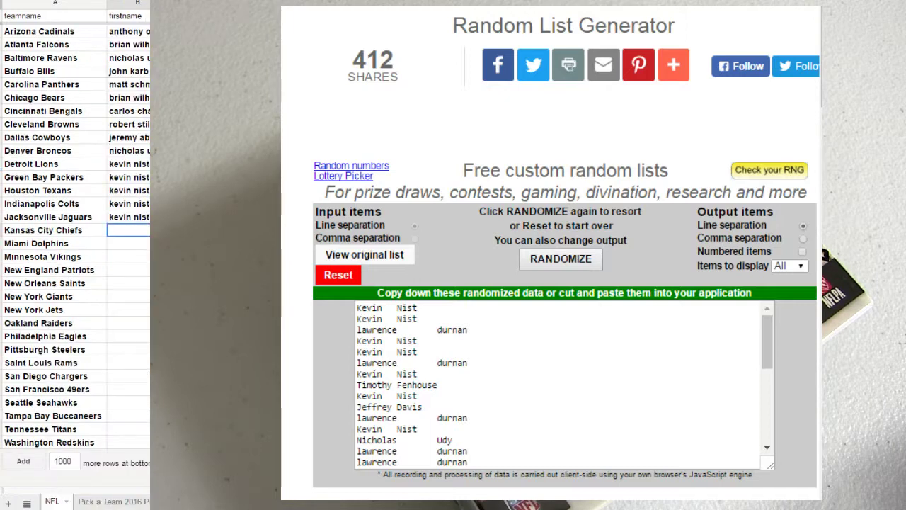
pyautogui.click(129, 217)
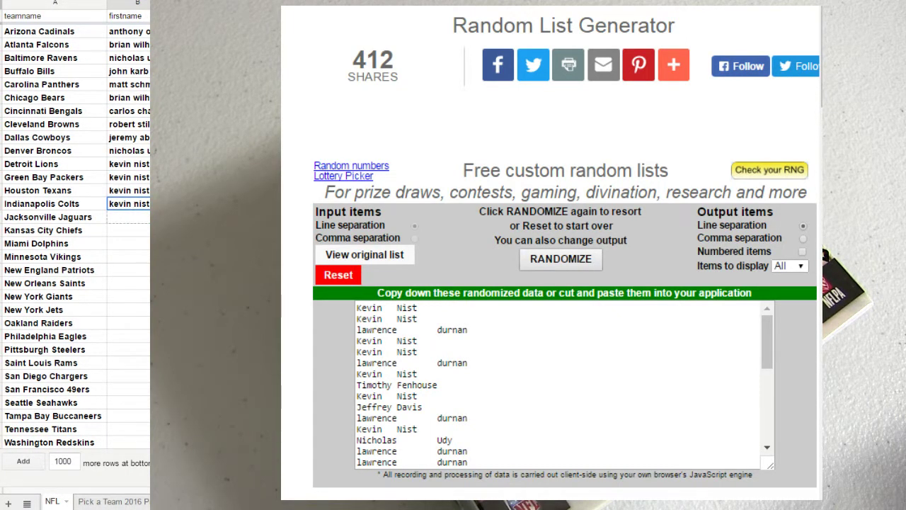
pyautogui.moveTo(149, 209); pyautogui.dragTo(148, 236)
pyautogui.click(130, 257)
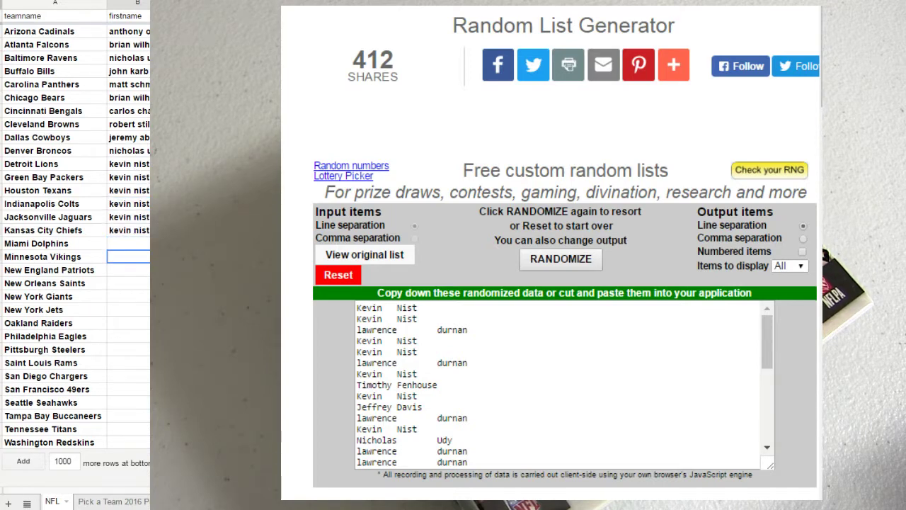
pyautogui.click(27, 502)
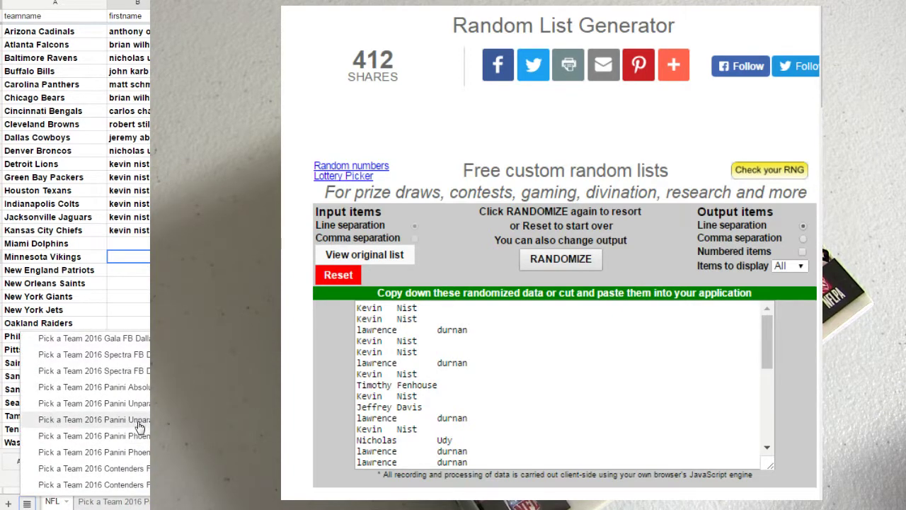
pyautogui.scroll(-3, 138, 425)
pyautogui.click(92, 440)
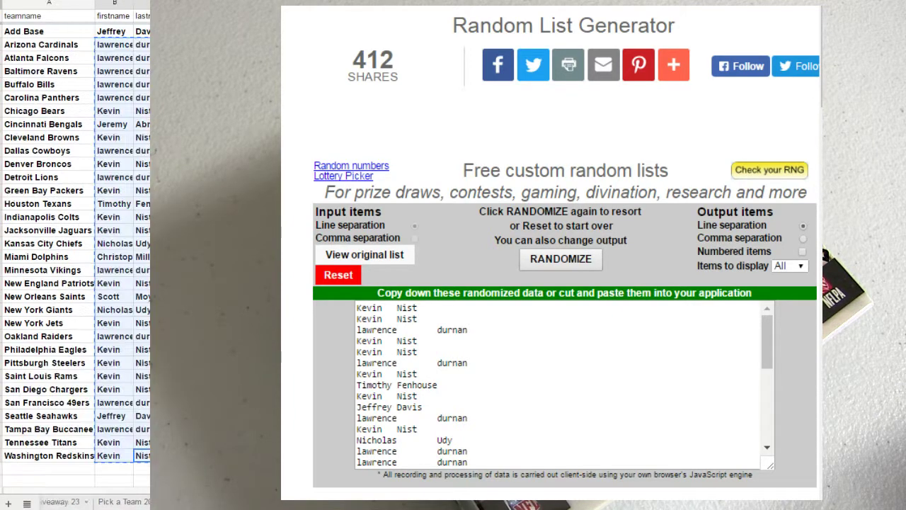